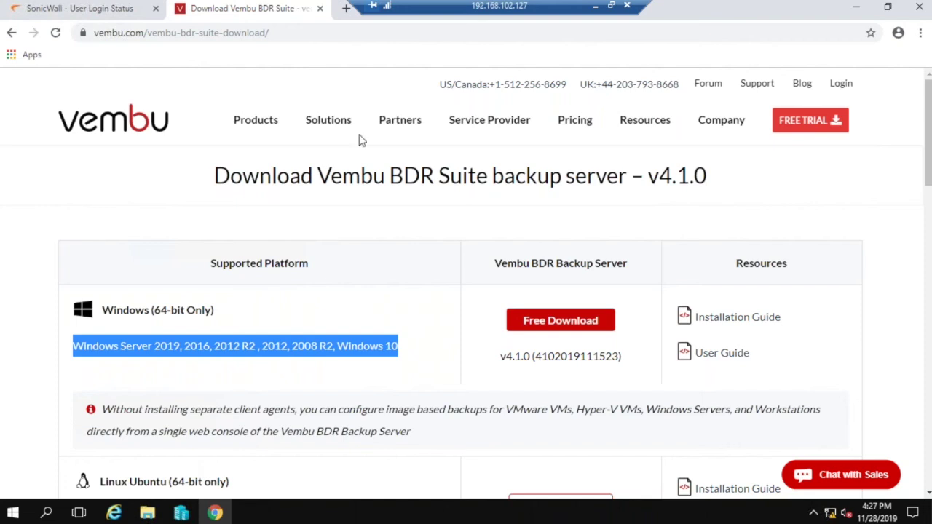
# Launch the Vembu BDR Server console from the desktop and sign in with the saved username and password.
pyautogui.moveTo(364, 122)
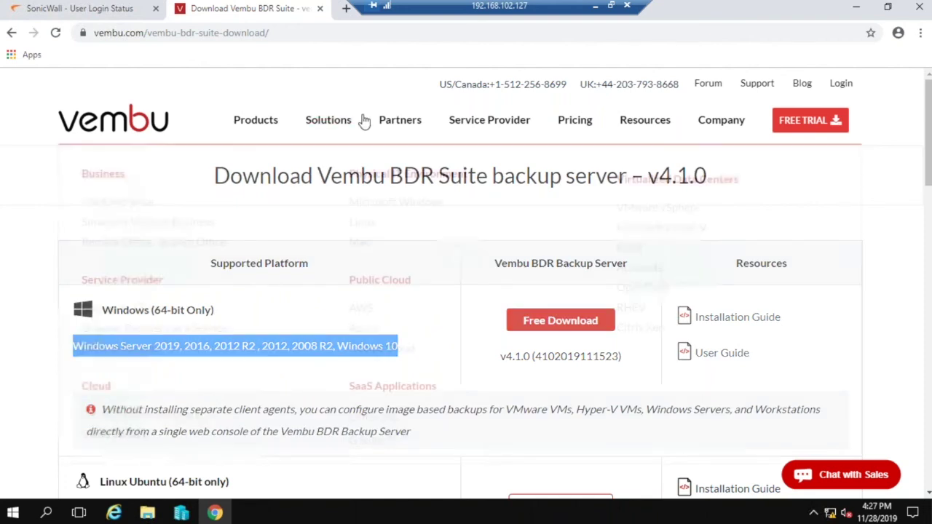
pyautogui.click(861, 8)
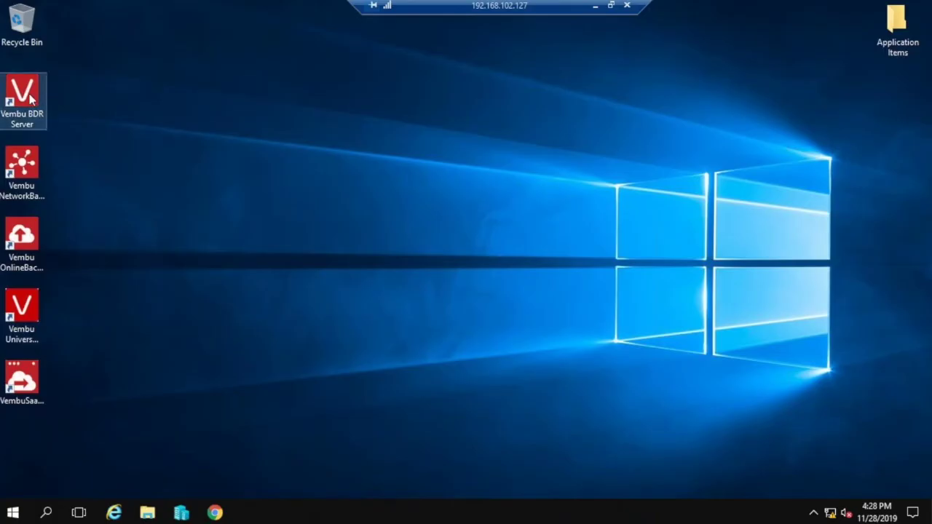
pyautogui.doubleClick(22, 95)
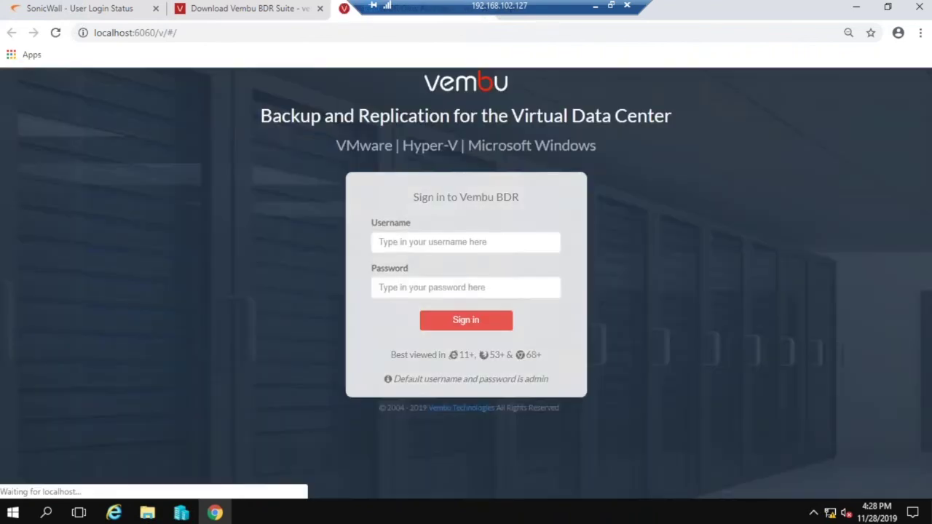
pyautogui.click(397, 262)
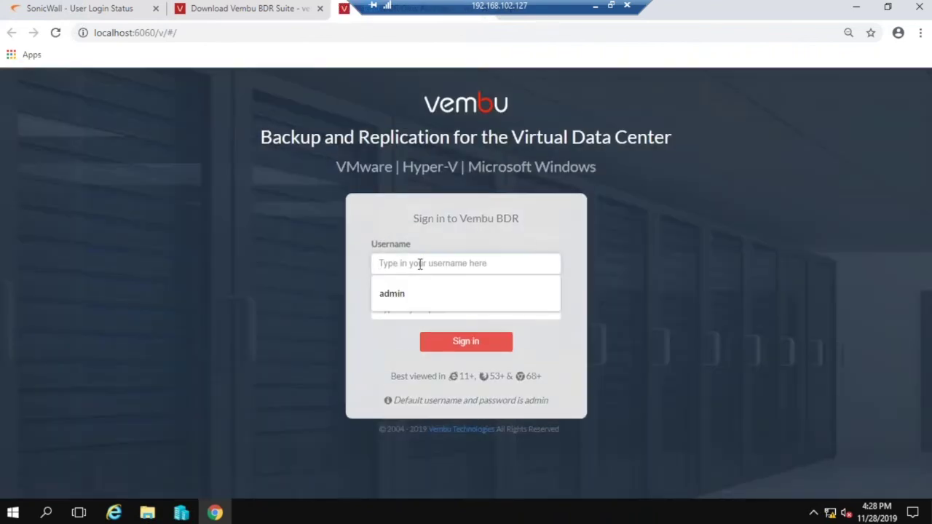
pyautogui.press('Down')
pyautogui.press('Tab')
pyautogui.write('admin')
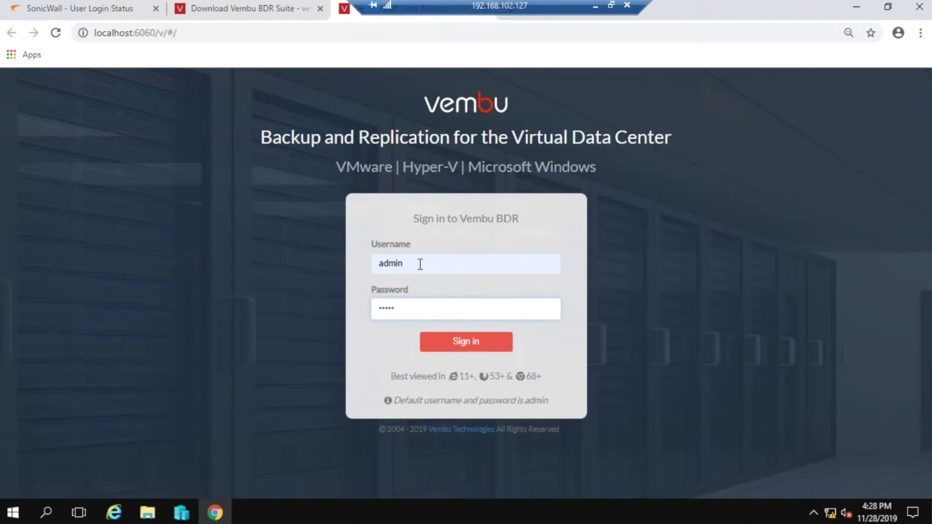
pyautogui.press('Return')
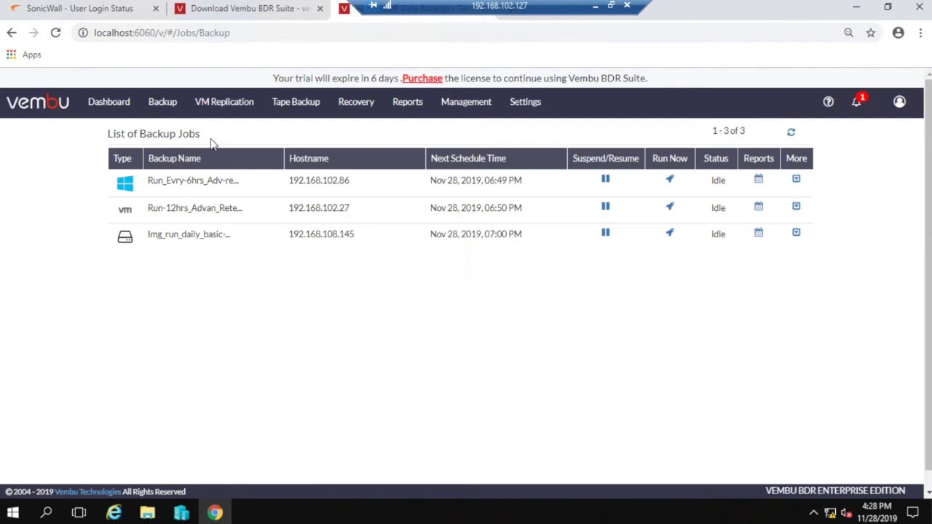
# Review the dashboard, then open Storage Pool Management showing the Default pool with 644.99 GB free of 931.51 GB.
pyautogui.click(128, 113)
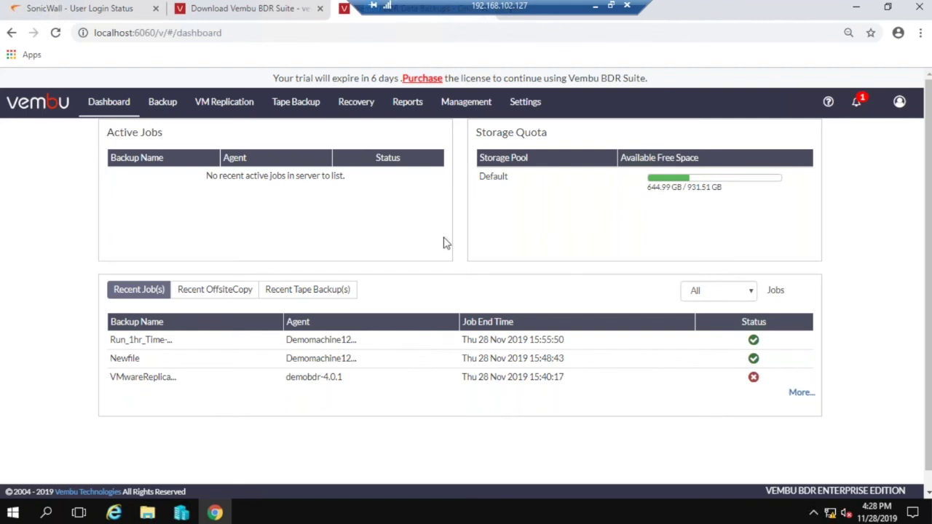
pyautogui.click(470, 108)
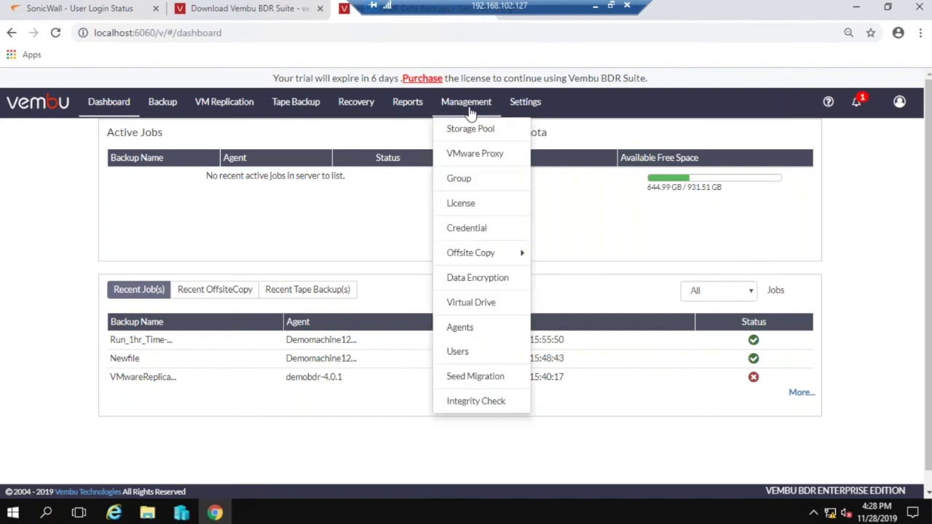
pyautogui.click(470, 127)
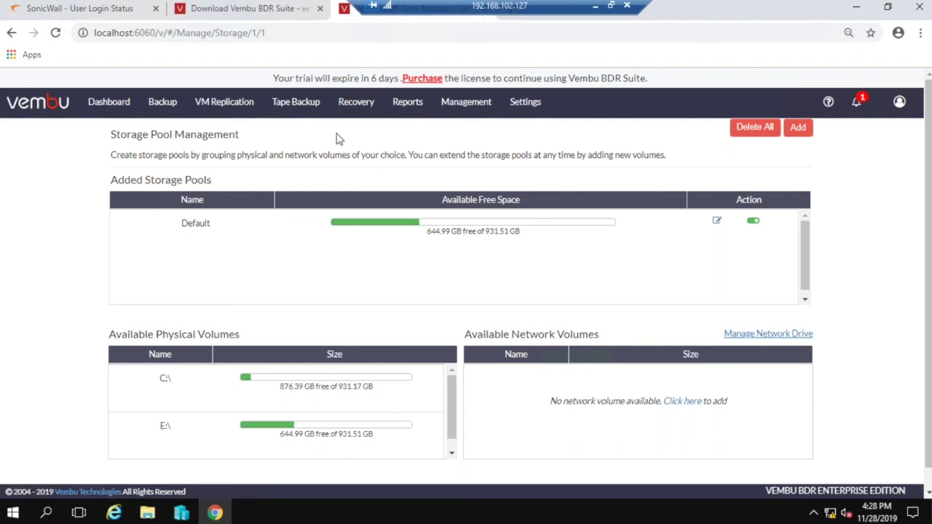
pyautogui.moveTo(170, 106)
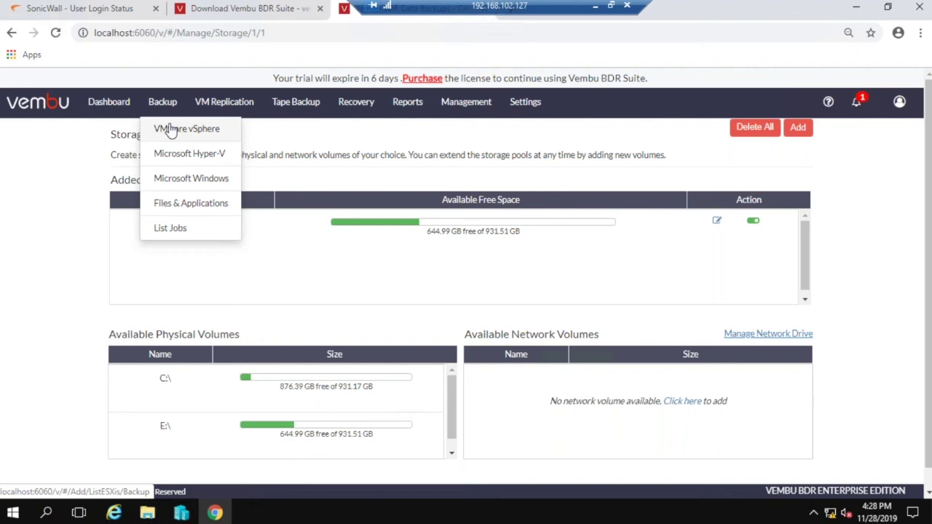
# Look over the VMware vSphere server list and Add form, then configure a backup for host 192.168.102.27.
pyautogui.click(170, 129)
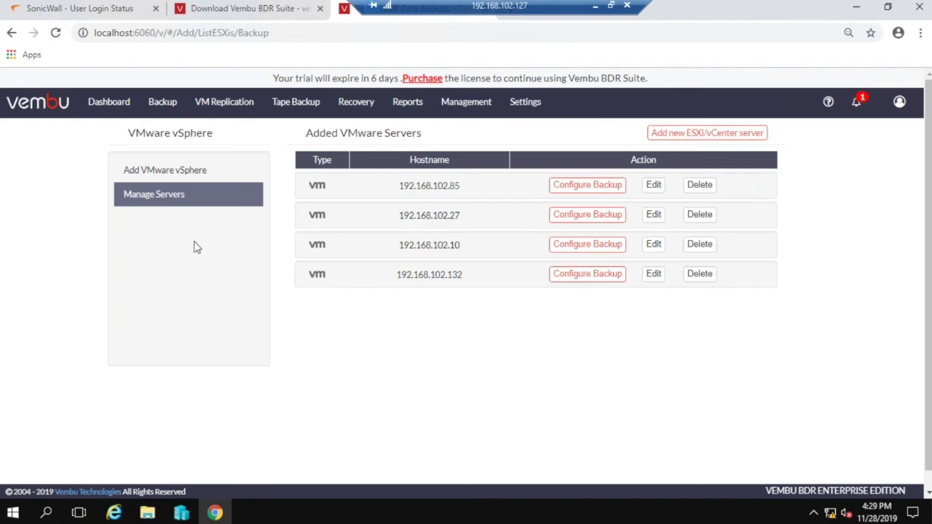
pyautogui.click(158, 171)
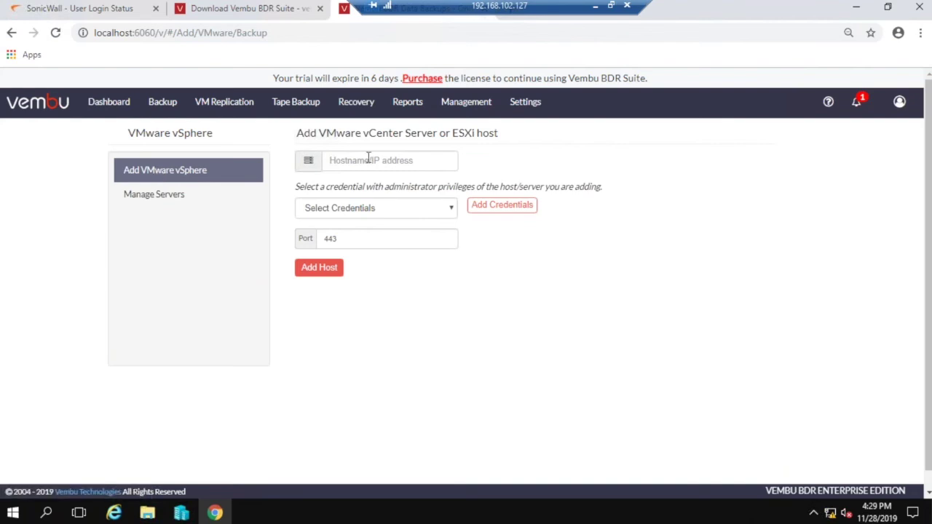
pyautogui.click(154, 197)
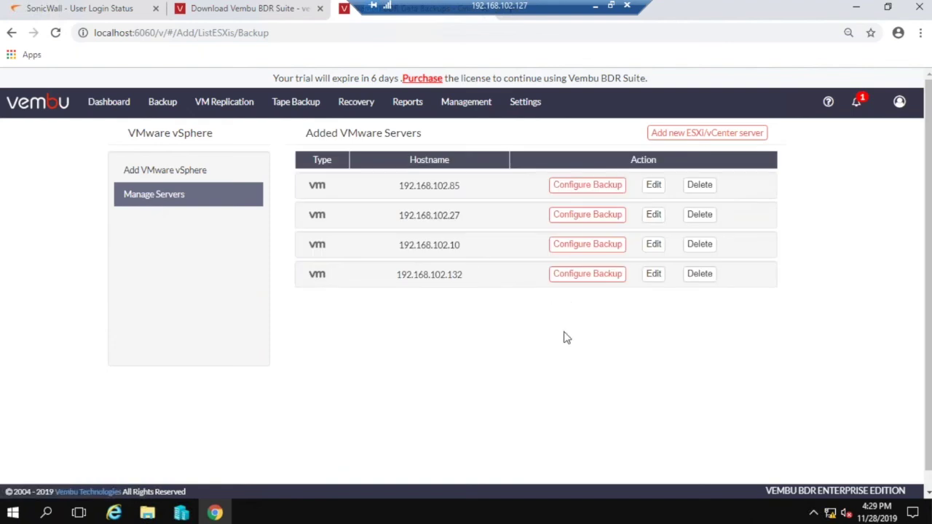
pyautogui.click(590, 187)
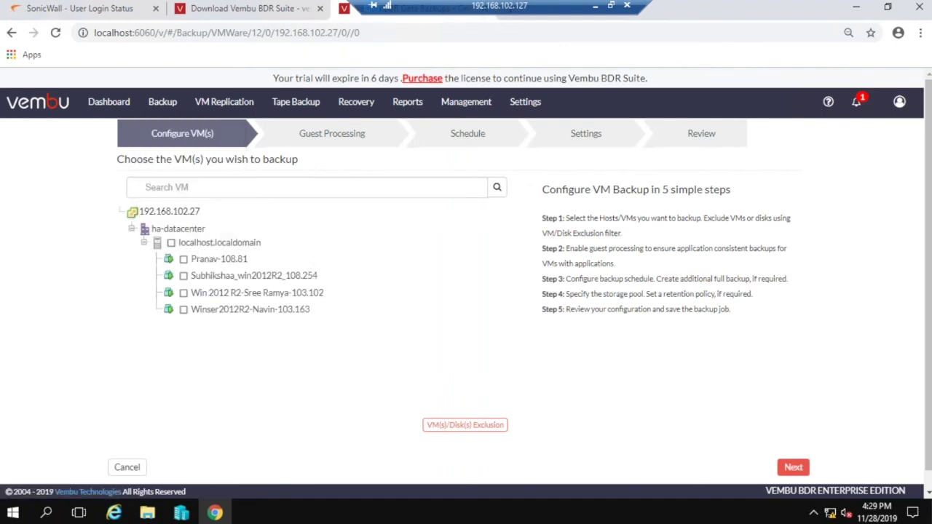
# Select the first three VMs under localhost.localdomain and continue to Guest Processing.
pyautogui.click(184, 259)
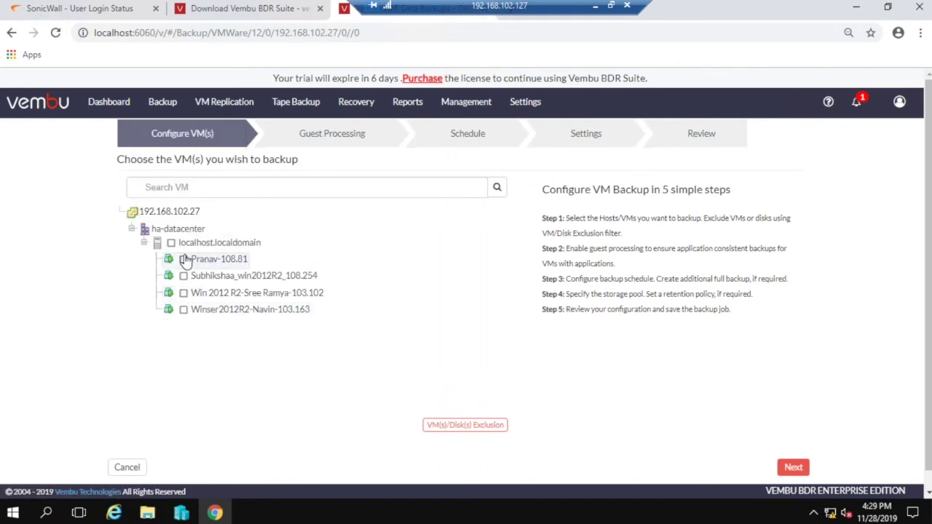
pyautogui.click(184, 277)
pyautogui.click(183, 293)
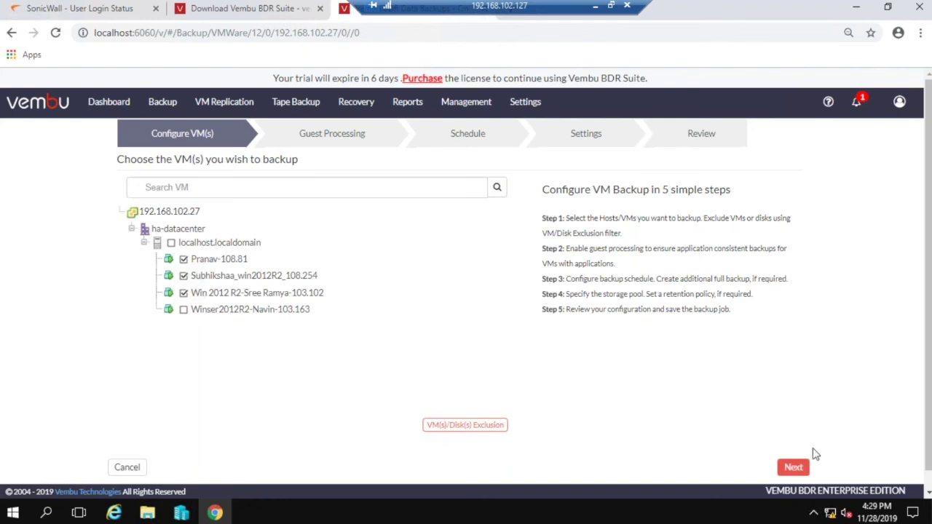
pyautogui.click(796, 467)
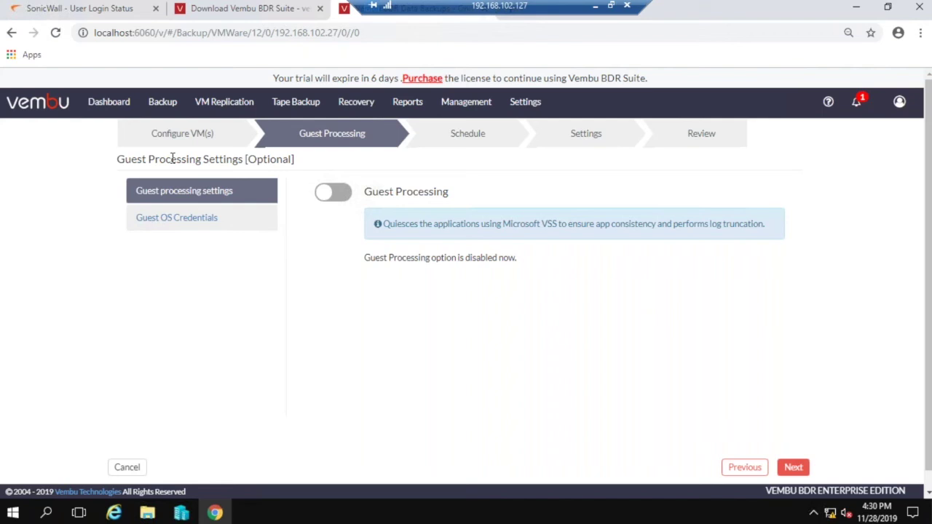
# Enable guest processing and review the first VM's Oracle archived-log and file exclusion options without changes.
pyautogui.click(346, 197)
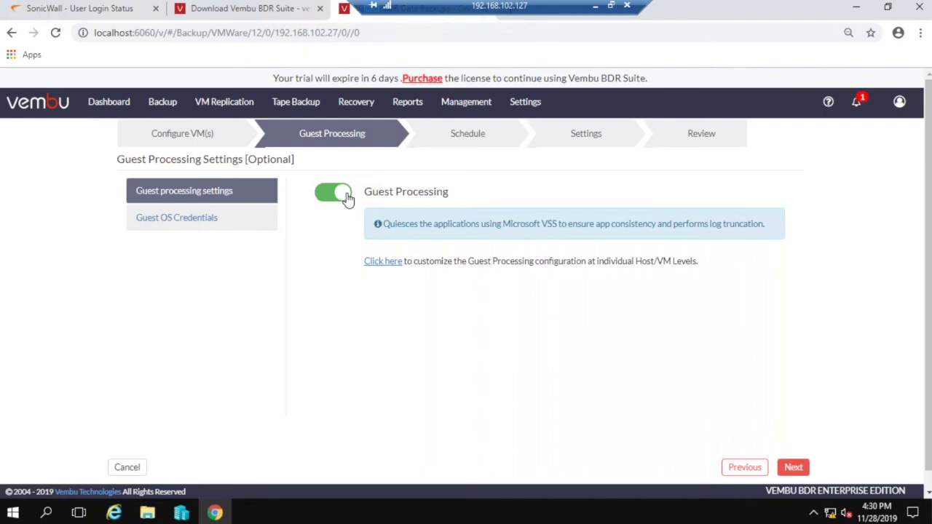
pyautogui.click(375, 262)
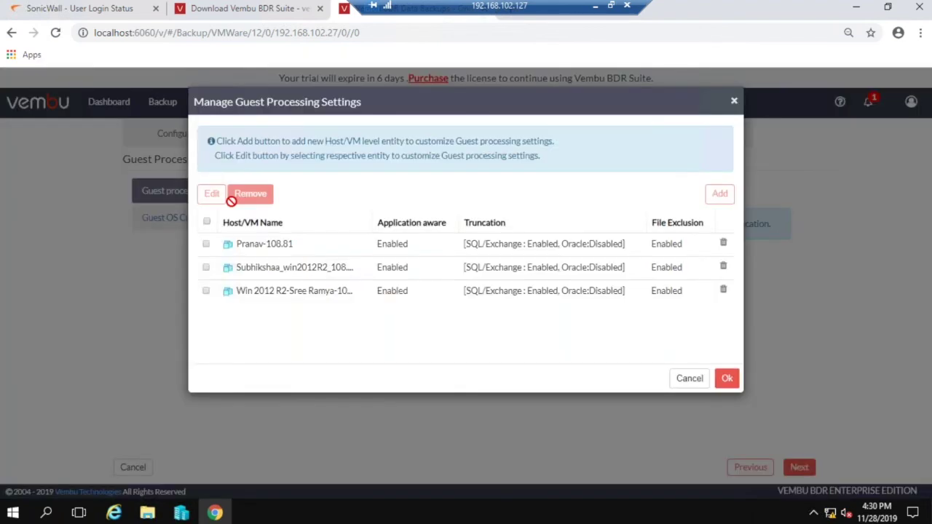
pyautogui.click(209, 245)
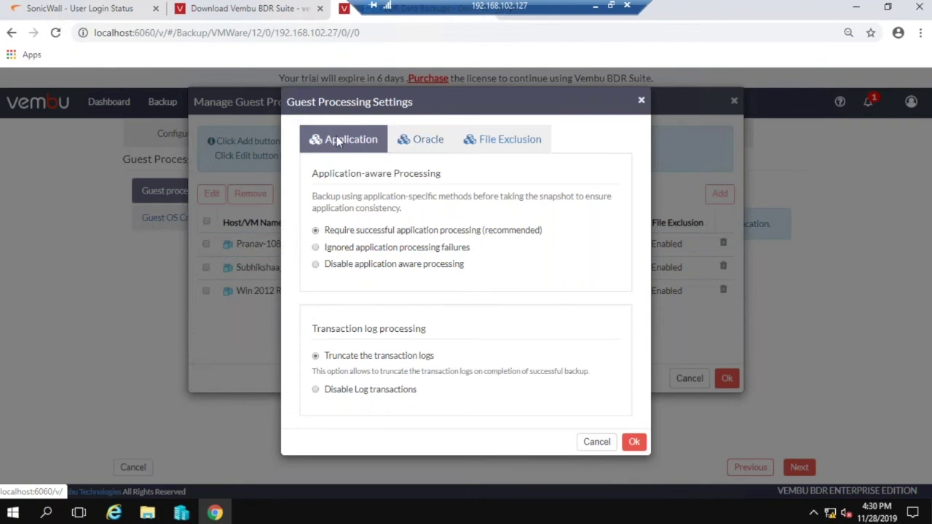
pyautogui.click(426, 139)
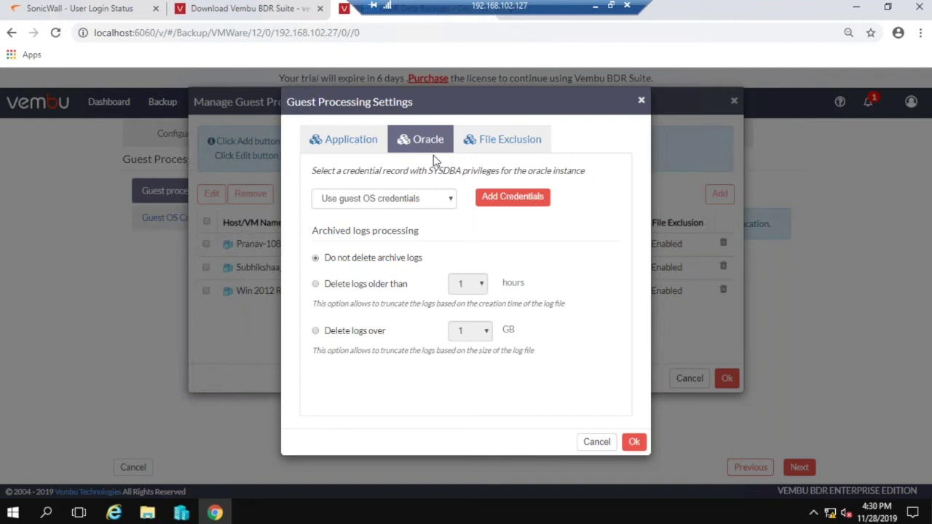
pyautogui.click(475, 139)
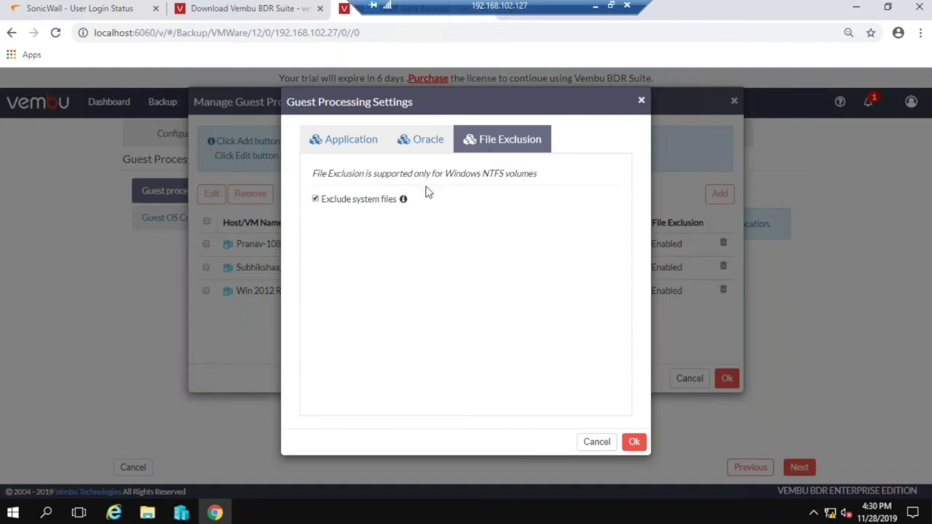
pyautogui.moveTo(404, 201)
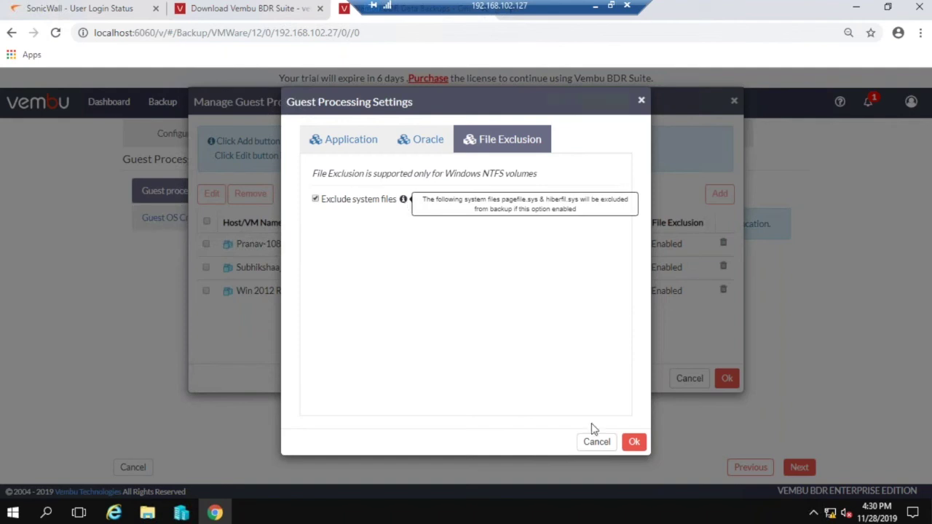
pyautogui.click(603, 446)
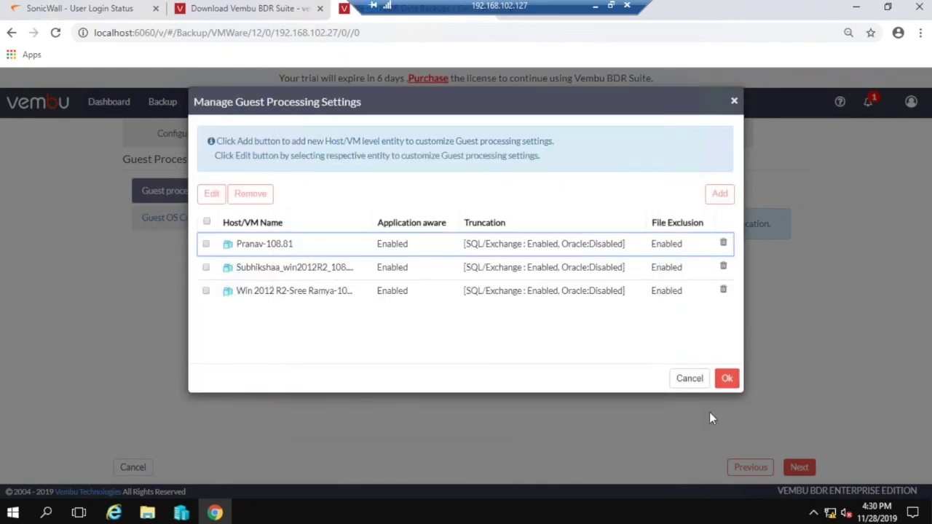
pyautogui.click(690, 379)
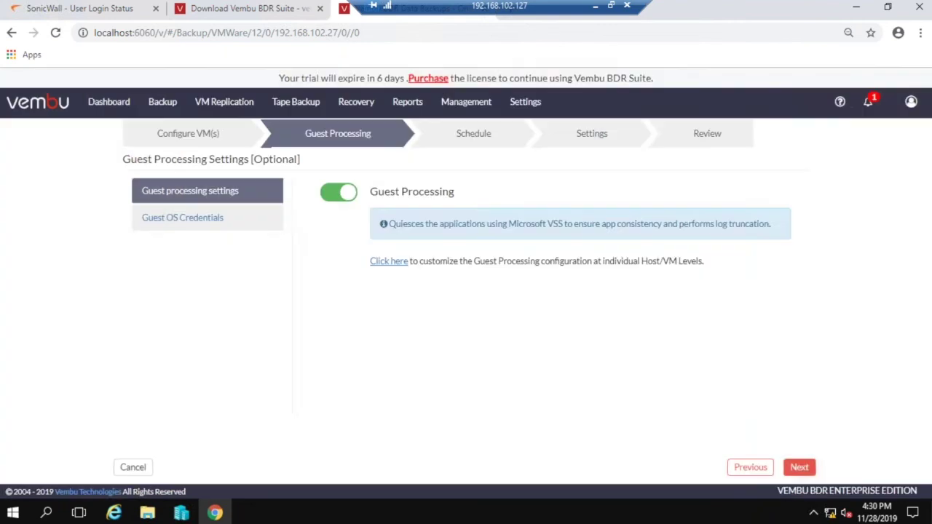
# Choose the domain credential for guest OS access and continue to the Schedule step.
pyautogui.click(792, 469)
pyautogui.click(386, 258)
pyautogui.click(391, 291)
pyautogui.click(794, 466)
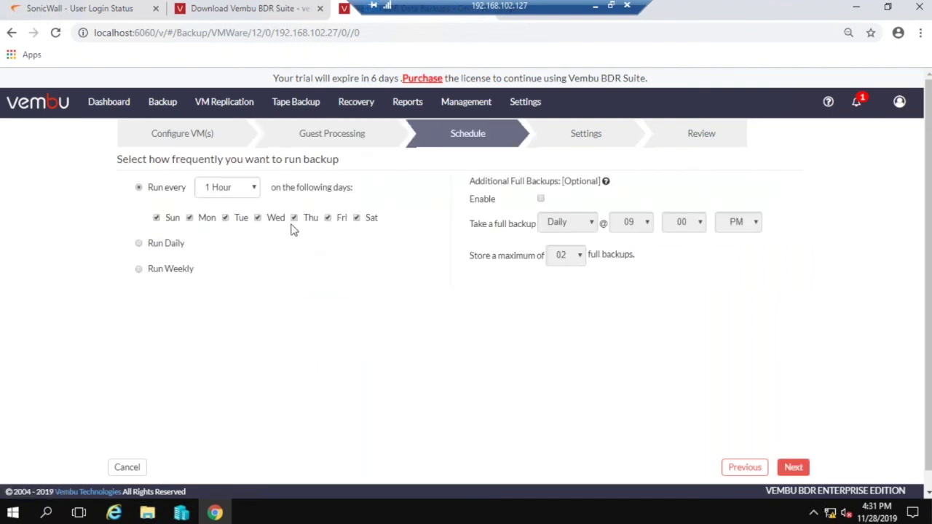
# Schedule backups every 1 hour on all days with monthly additional full backups enabled, then continue.
pyautogui.click(251, 191)
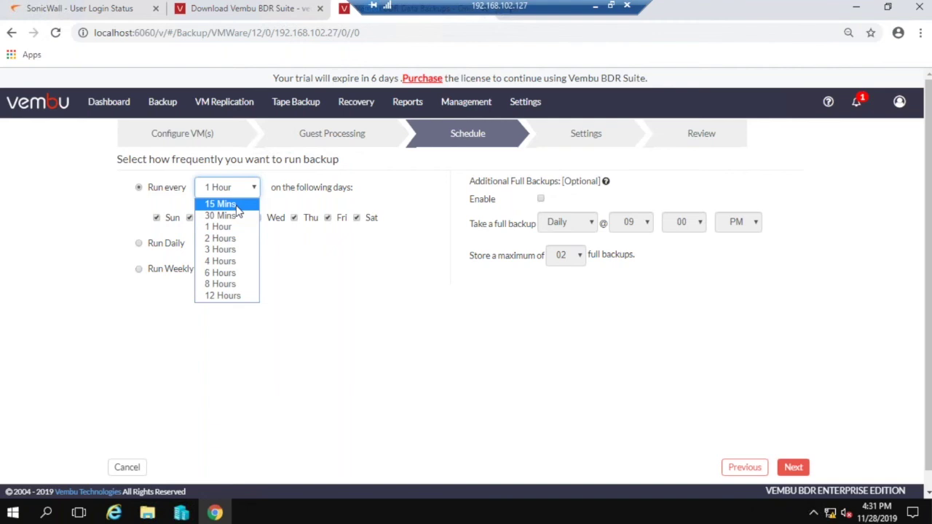
pyautogui.click(329, 303)
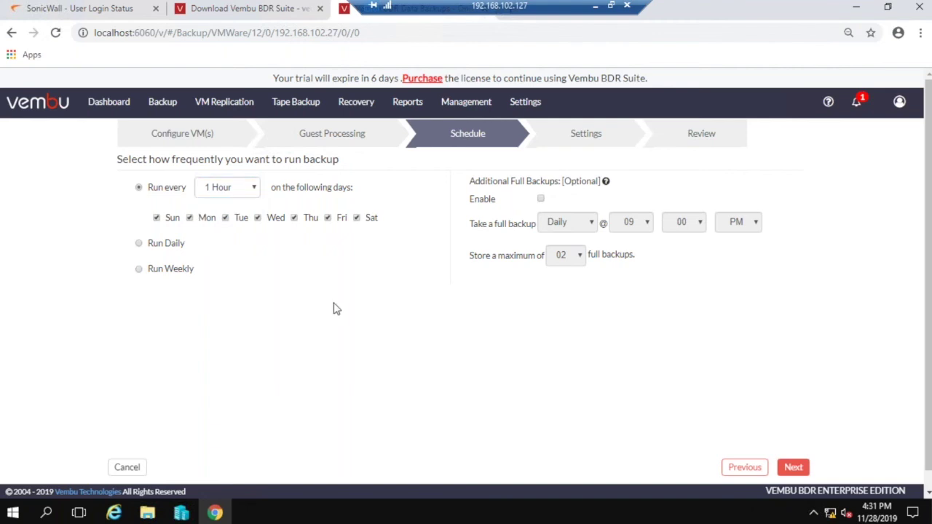
pyautogui.click(169, 246)
pyautogui.click(169, 249)
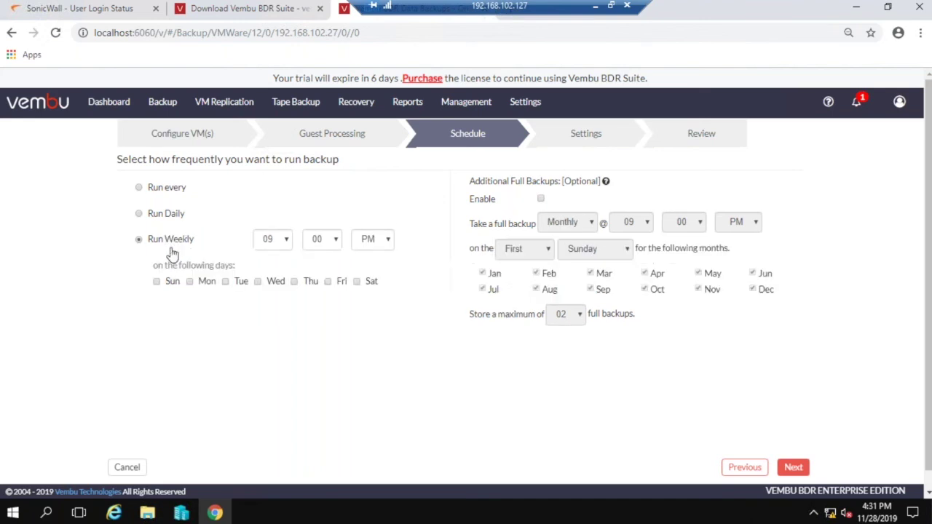
pyautogui.click(172, 195)
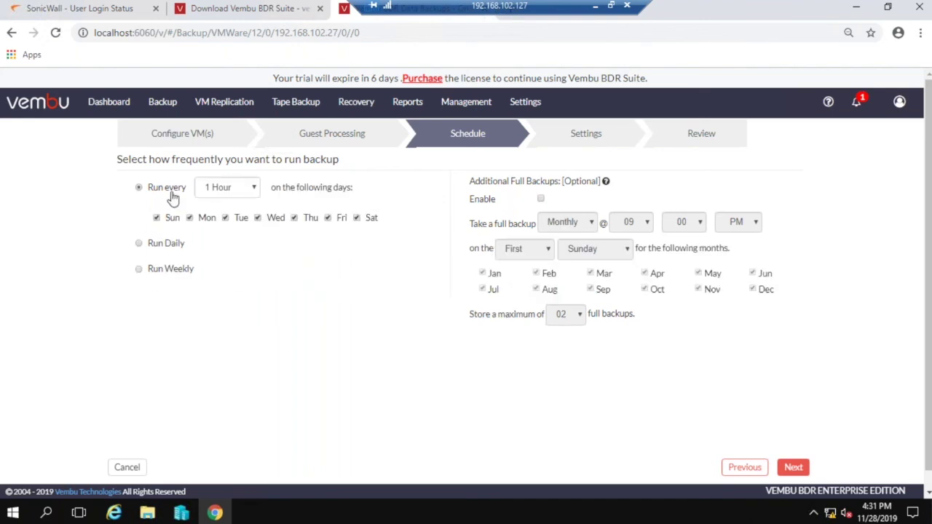
pyautogui.click(541, 200)
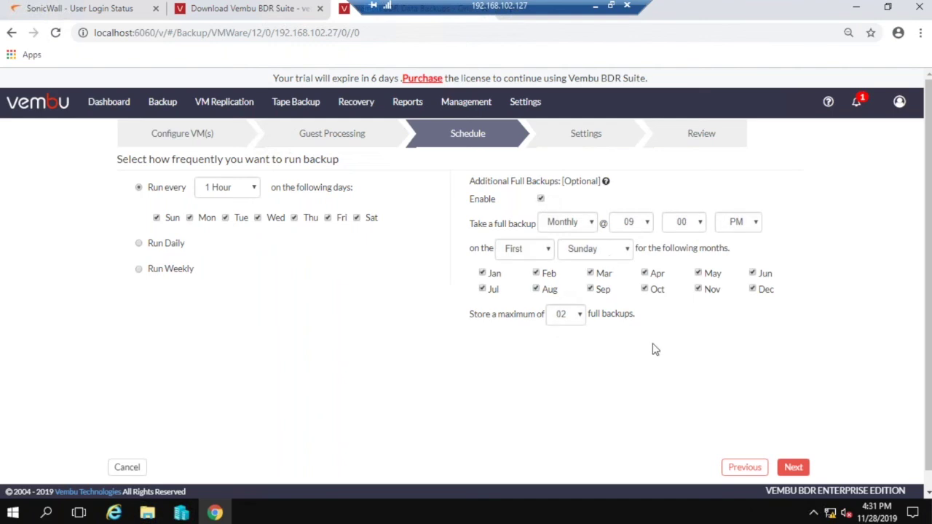
pyautogui.click(807, 469)
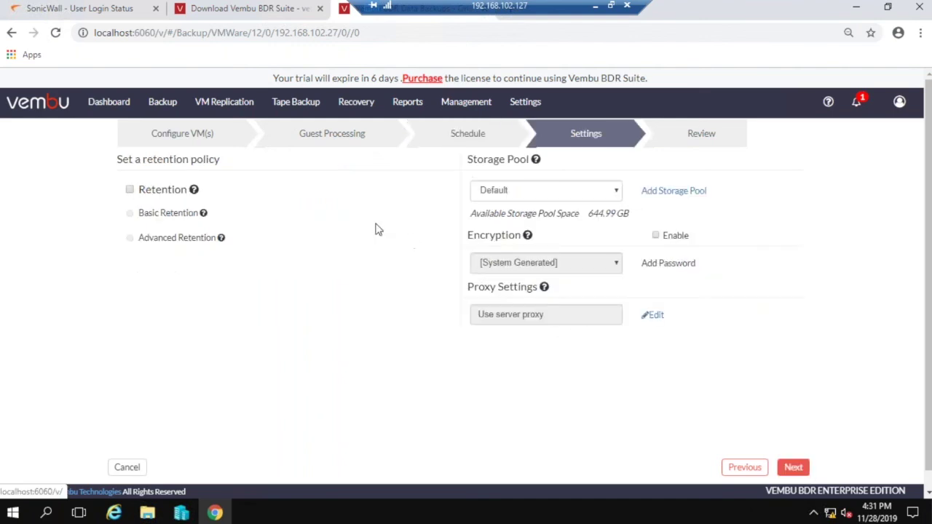
# Turn on basic retention keeping the last 3 daily merged recovery points, and enable backup encryption.
pyautogui.click(130, 191)
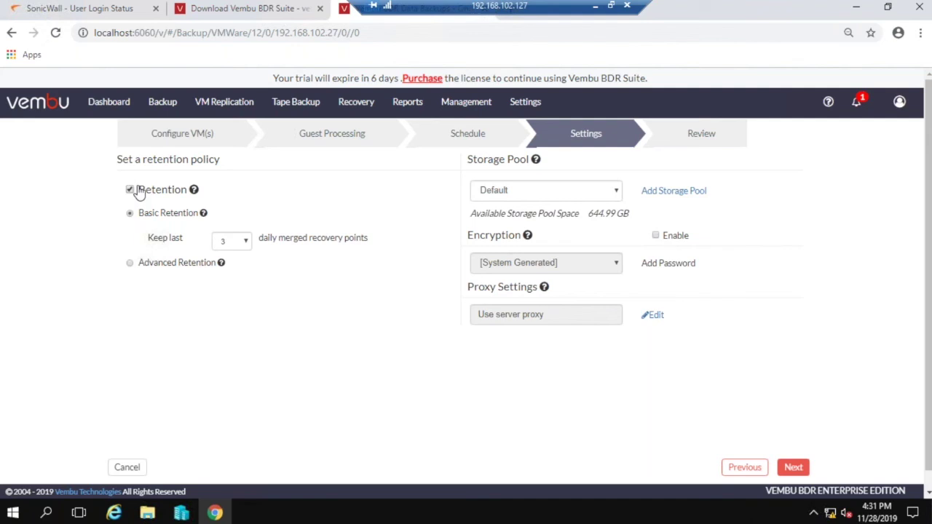
pyautogui.moveTo(204, 217)
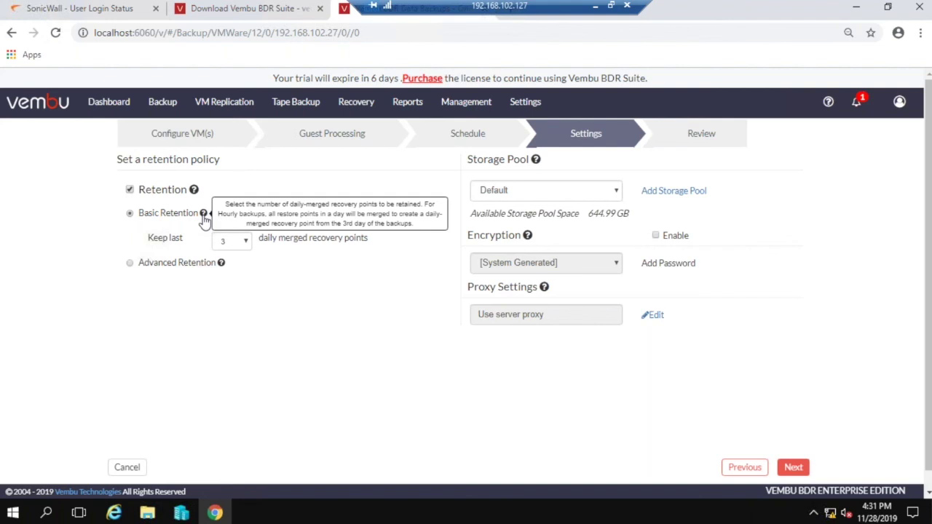
pyautogui.click(172, 266)
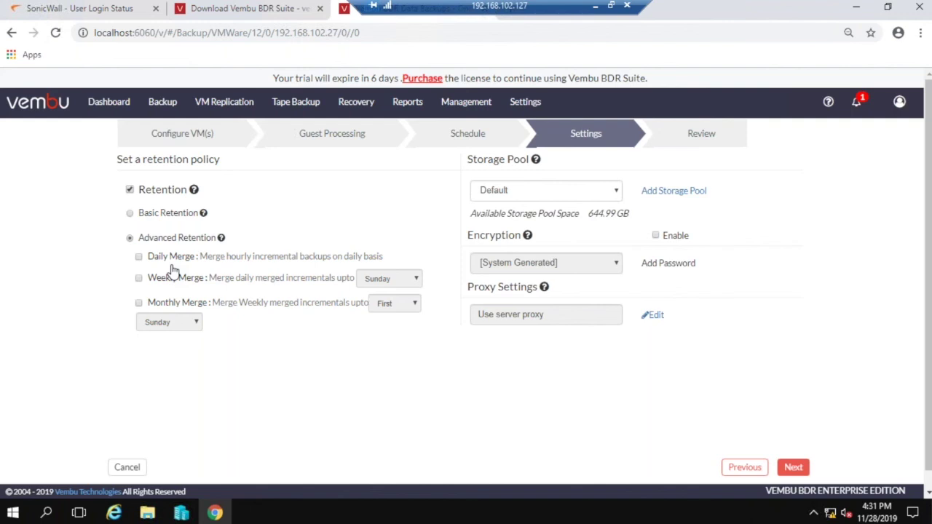
pyautogui.click(139, 258)
pyautogui.click(129, 213)
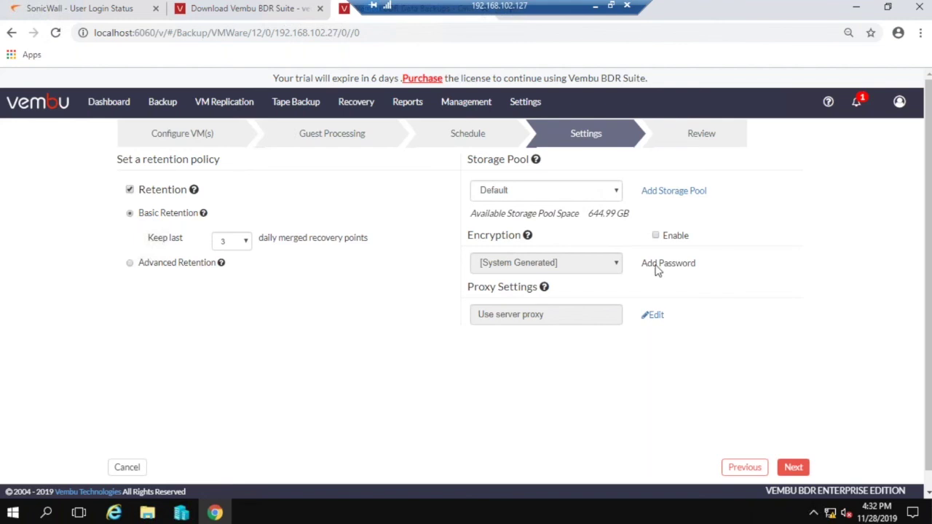
pyautogui.click(657, 236)
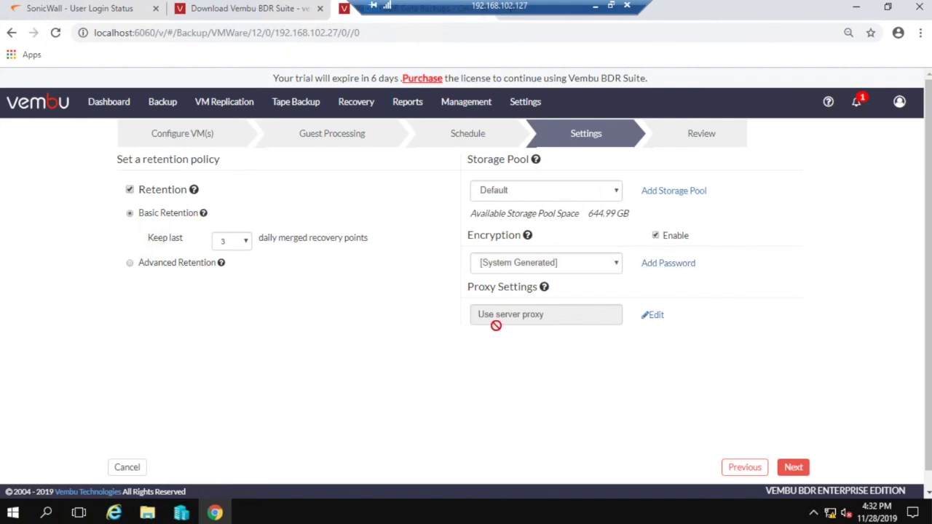
pyautogui.click(653, 318)
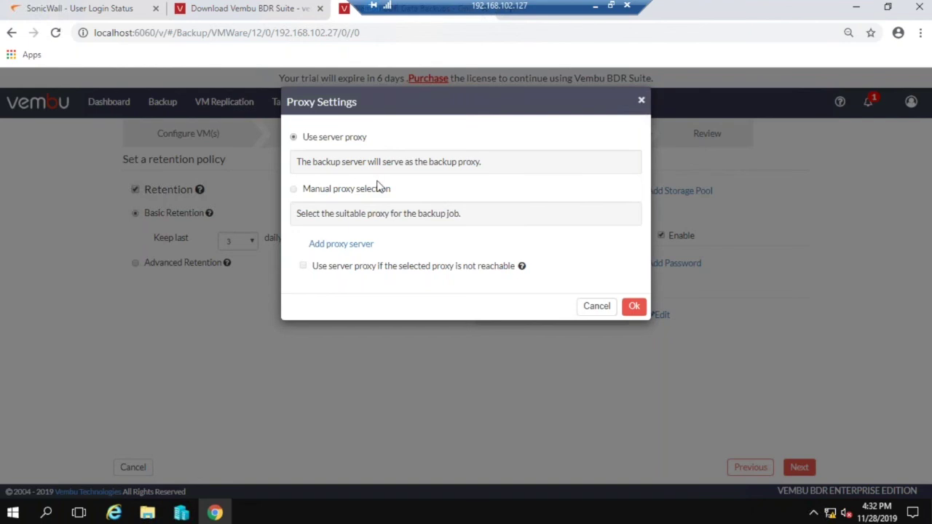
pyautogui.click(348, 245)
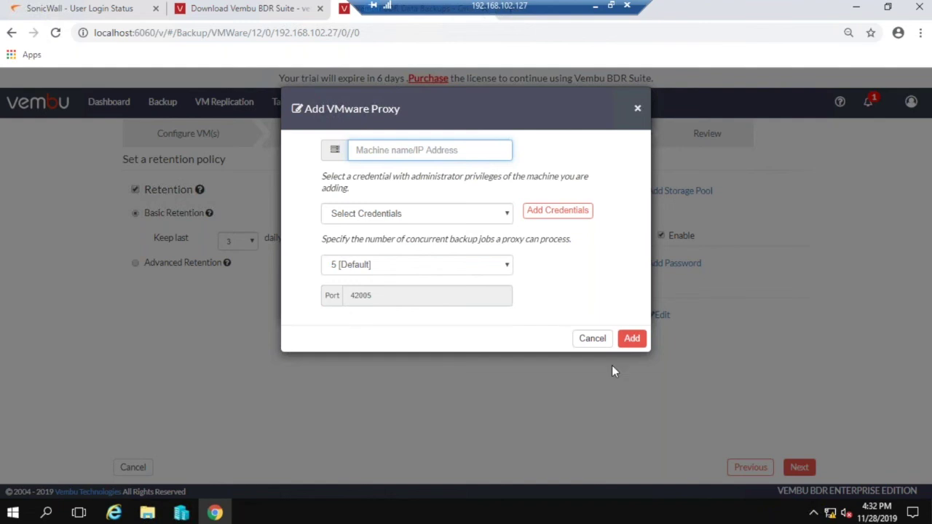
pyautogui.click(593, 339)
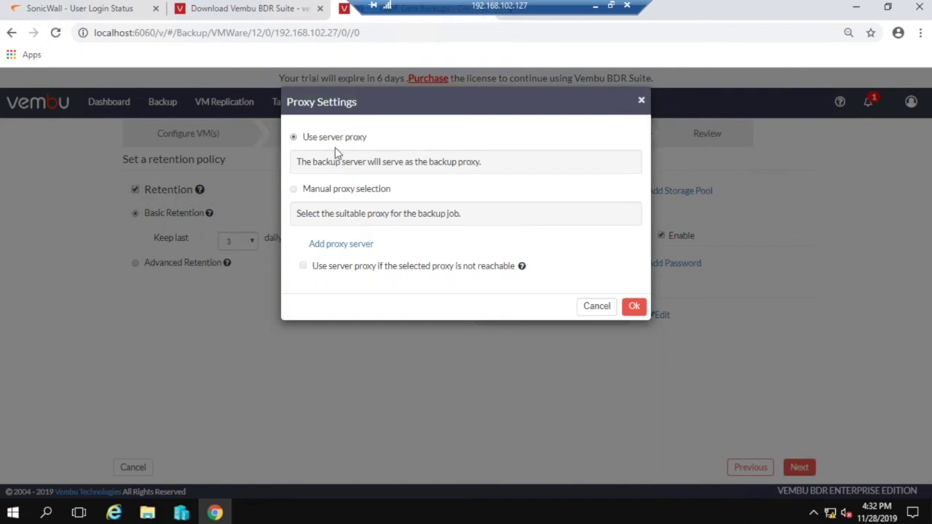
pyautogui.click(583, 311)
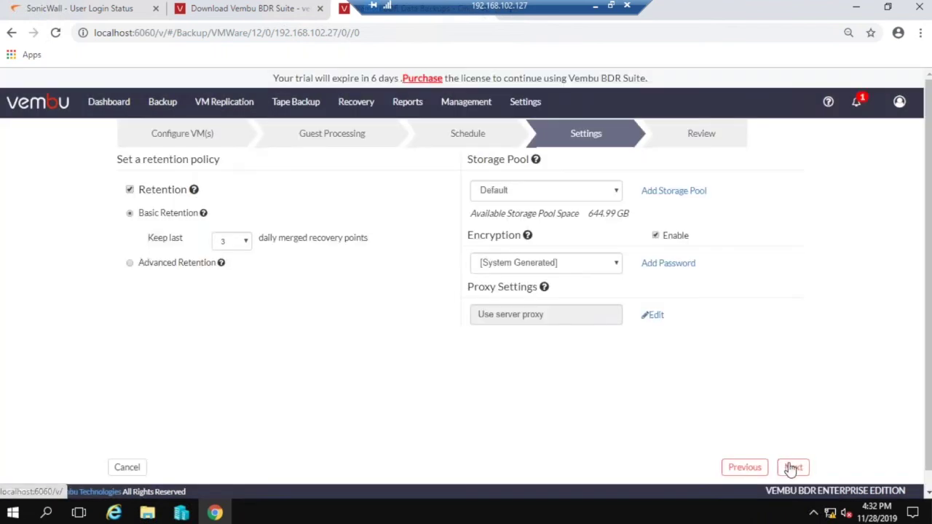
# Advance to Review Configuration, select the Job Name field, and go over the summarized job settings.
pyautogui.click(792, 467)
pyautogui.click(296, 191)
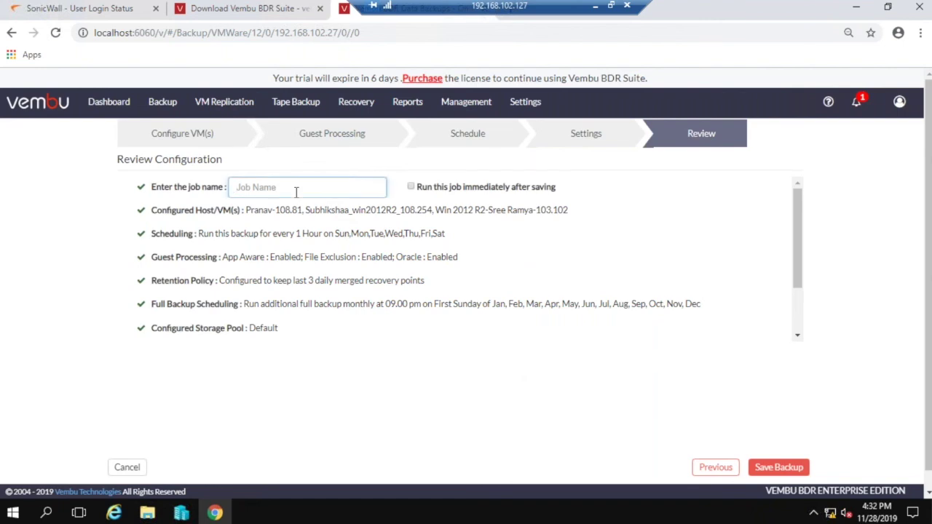
pyautogui.click(807, 469)
pyautogui.moveTo(163, 105)
pyautogui.moveTo(204, 100)
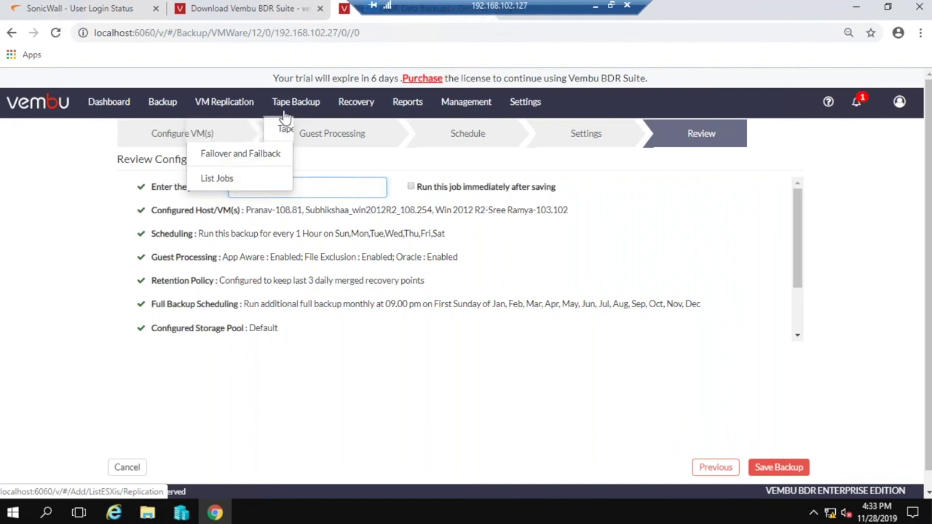
pyautogui.moveTo(315, 108)
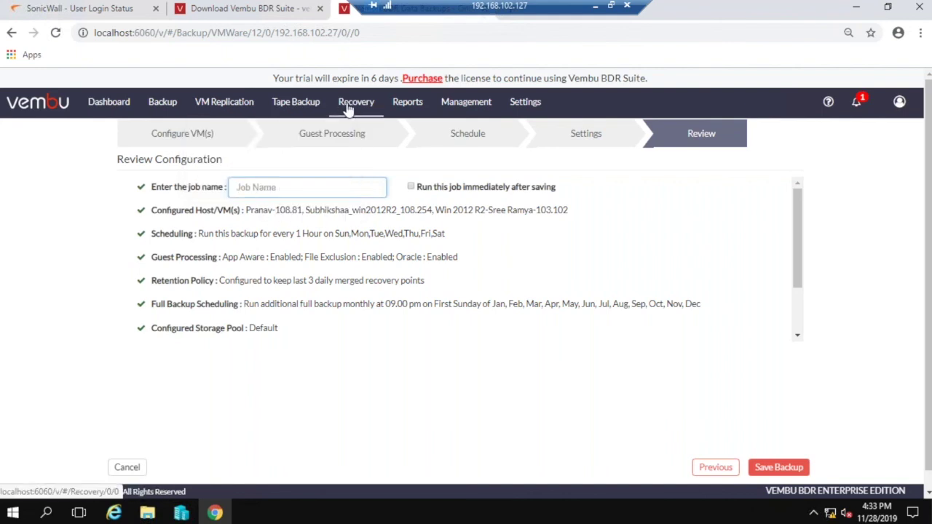
# Go to the Recovery page from the top navigation bar.
pyautogui.click(352, 103)
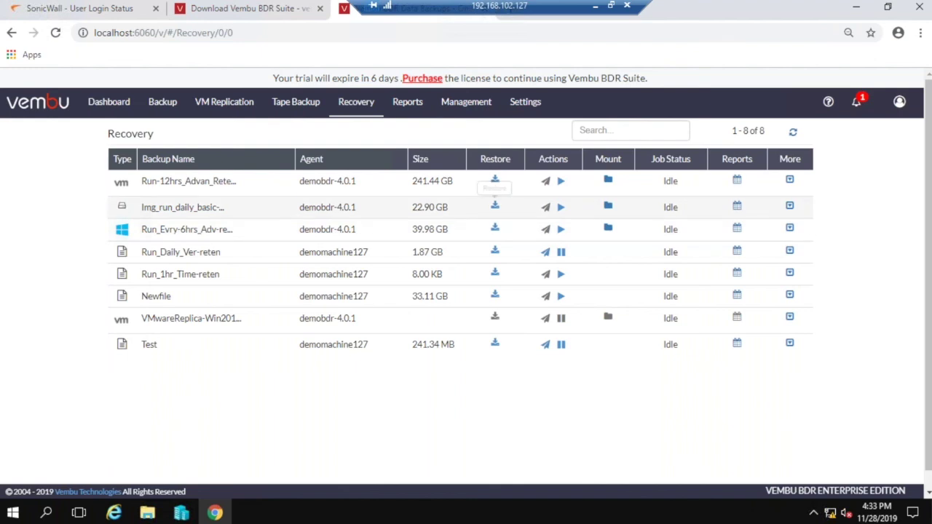
# Start a restore of the Run-12hrs_Advan_Reten backup to reach its six Restore Type options.
pyautogui.click(496, 180)
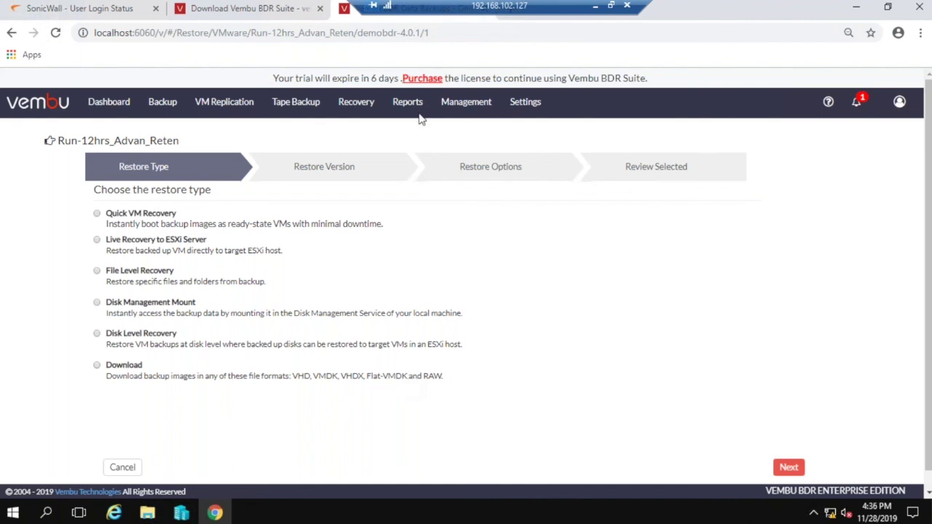
pyautogui.moveTo(415, 114)
pyautogui.moveTo(447, 113)
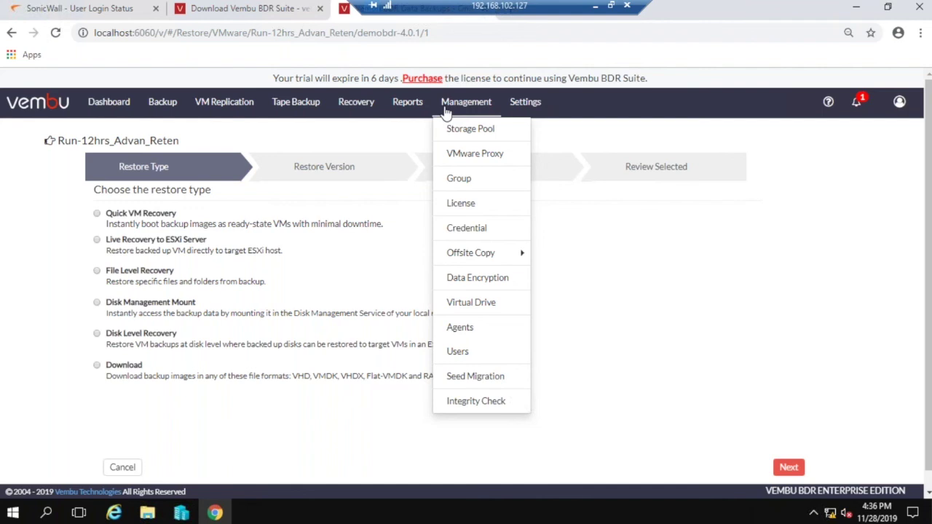
# Bring up the Offsite Copy configuration, enabled with the DR server at 192.168.102.92.
pyautogui.moveTo(455, 253)
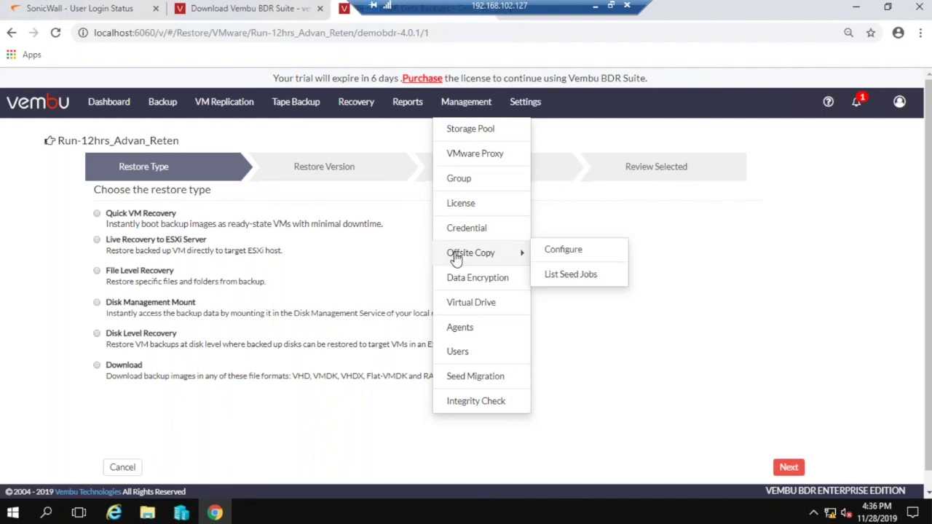
pyautogui.click(575, 261)
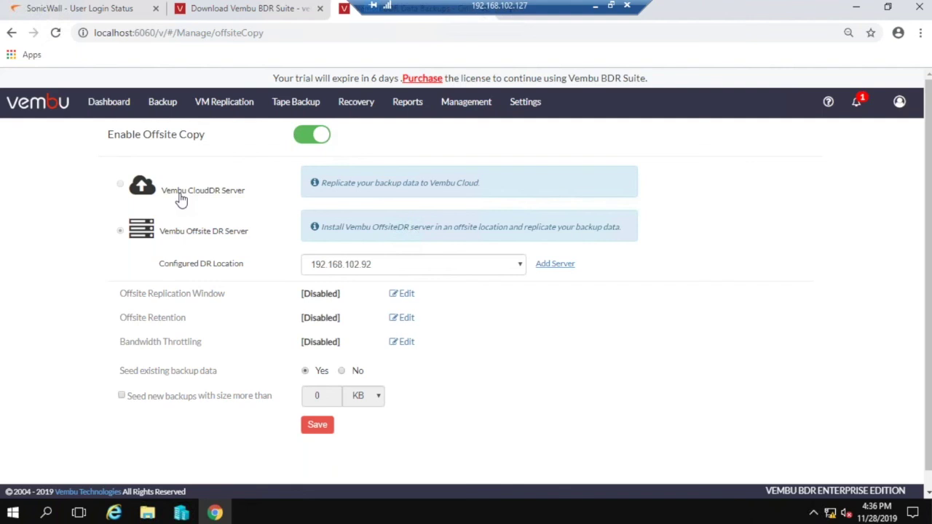
pyautogui.click(828, 103)
# View the Windows 64-bit Offsite DR Server download, then return to the offsite copy settings.
pyautogui.click(791, 207)
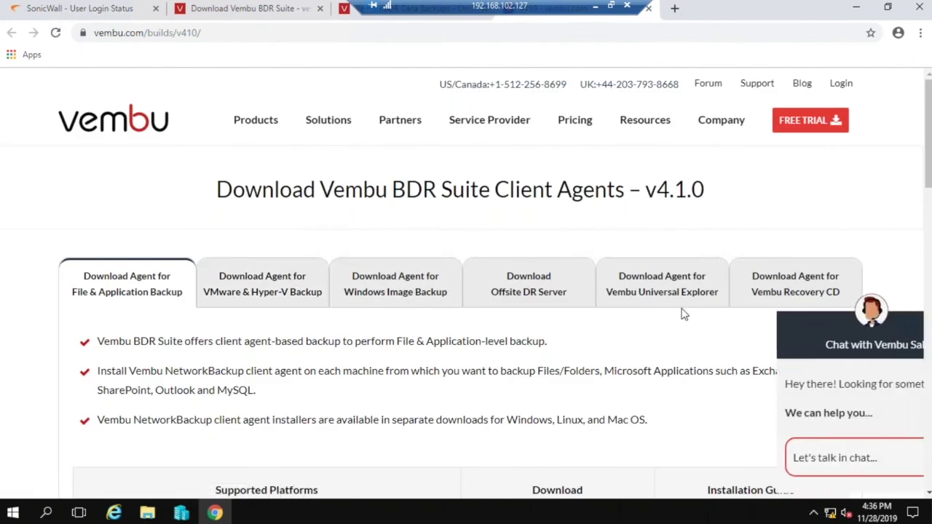
pyautogui.click(520, 284)
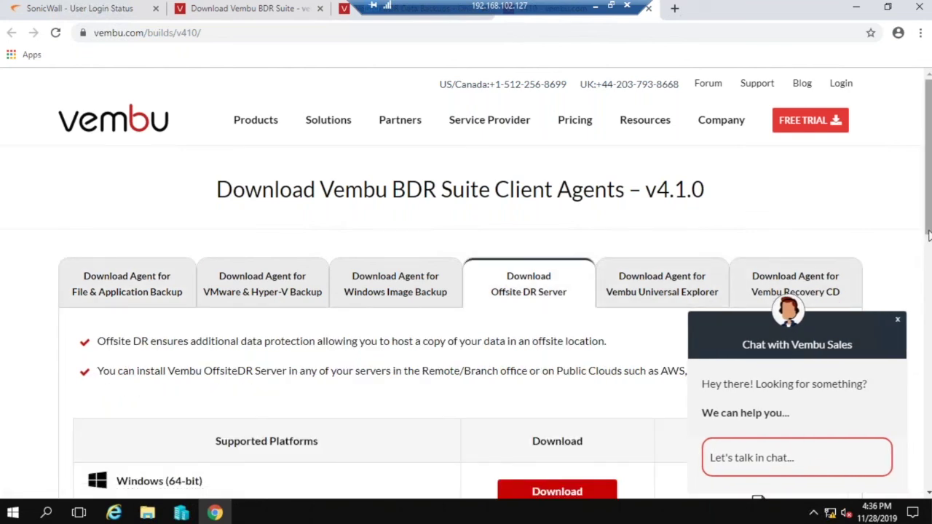
pyautogui.moveTo(931, 244); pyautogui.dragTo(930, 283)
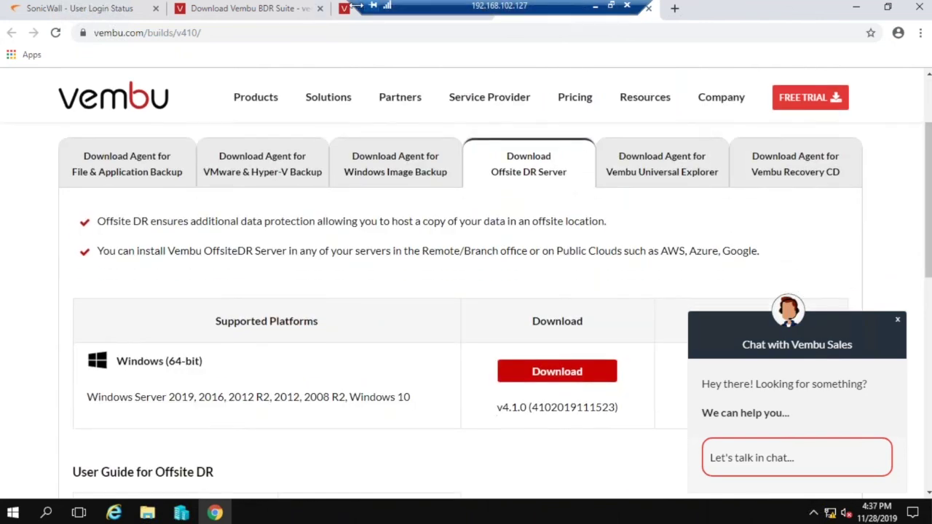
pyautogui.click(354, 15)
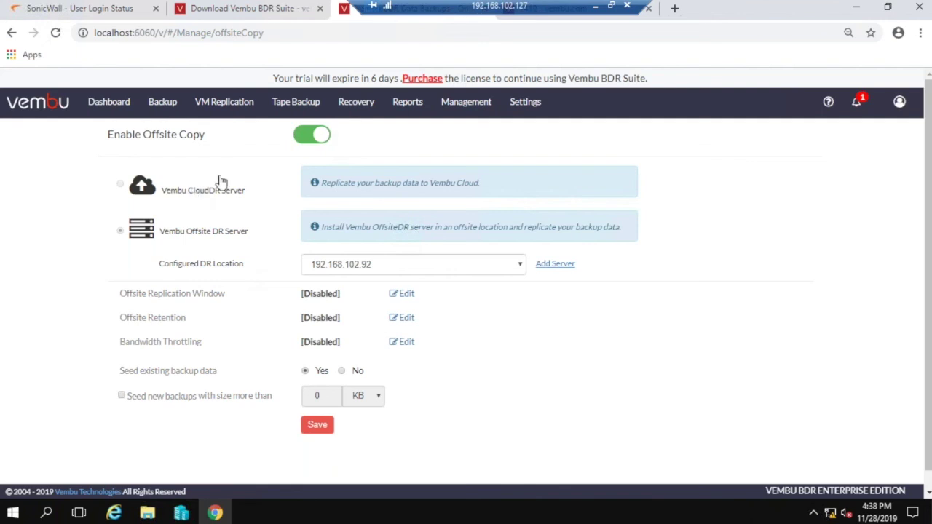
pyautogui.moveTo(457, 116)
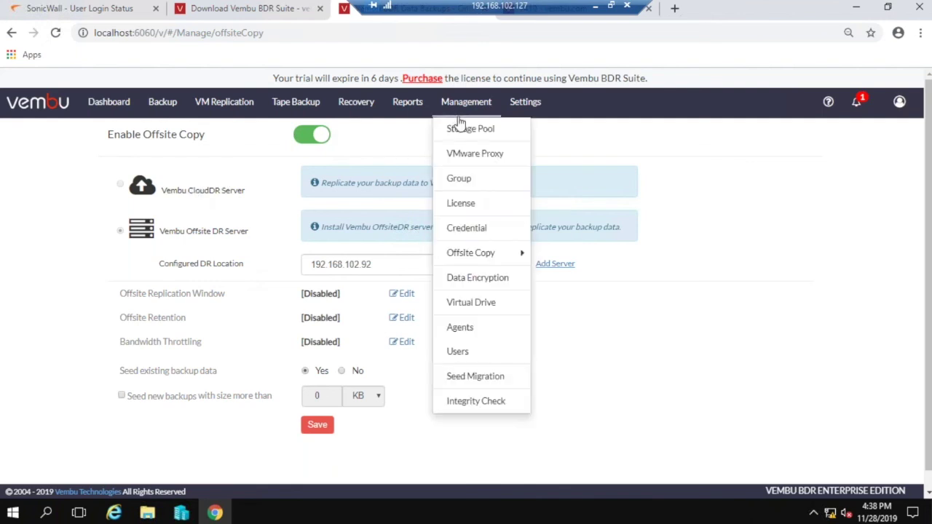
pyautogui.click(463, 208)
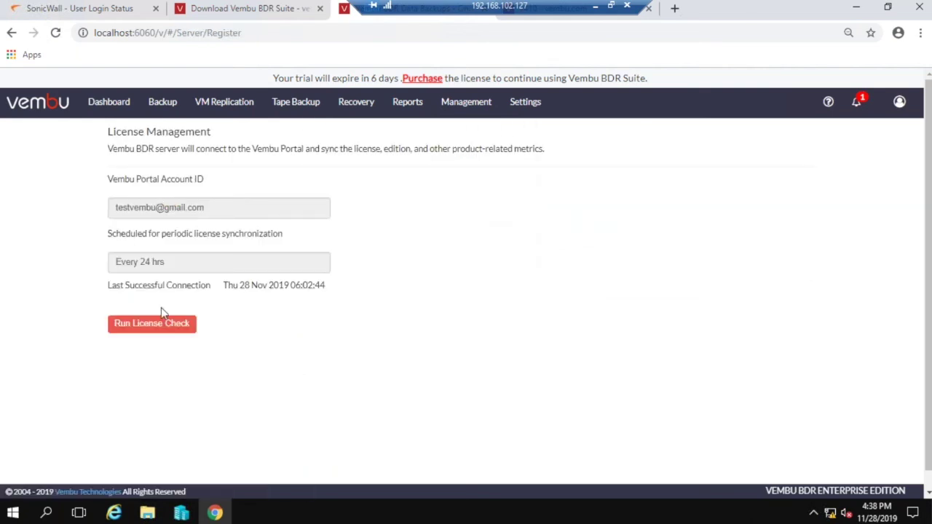
pyautogui.moveTo(423, 107)
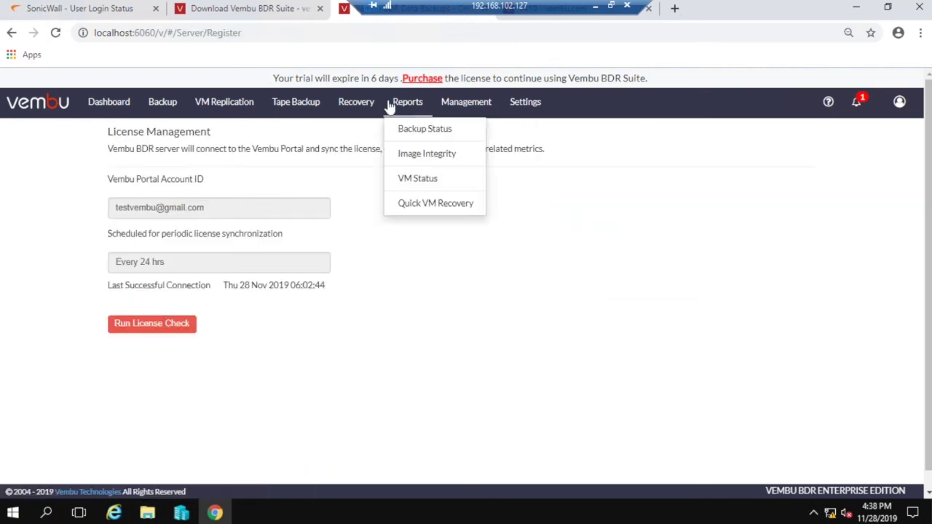
pyautogui.moveTo(455, 109)
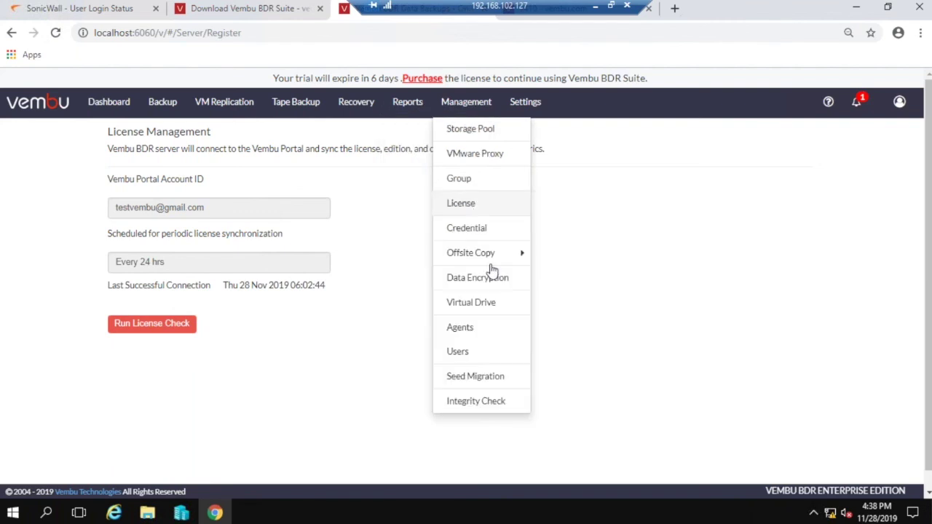
pyautogui.moveTo(483, 252)
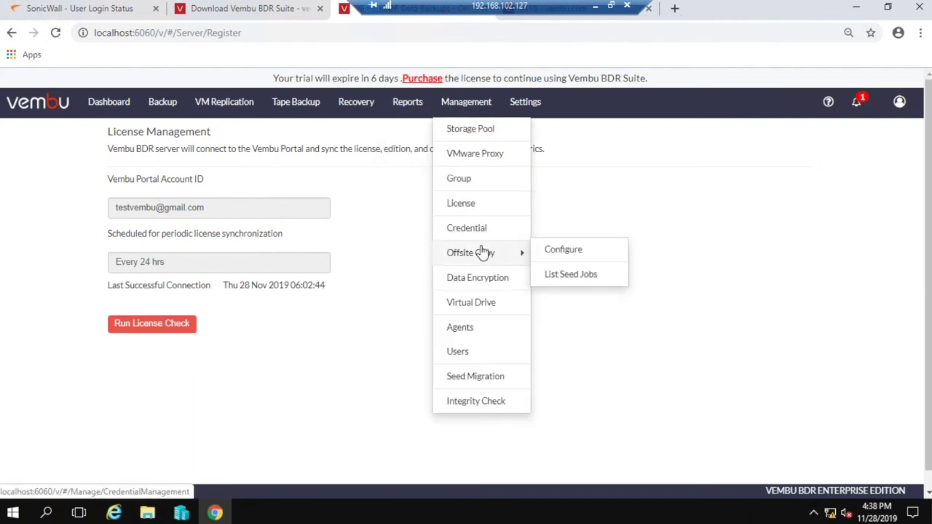
pyautogui.click(561, 250)
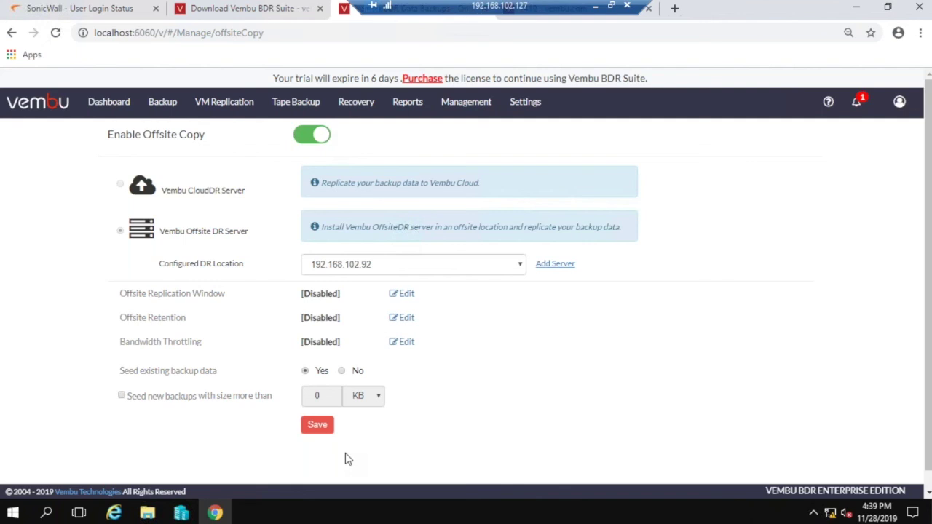
# On vembu.com, go to the Office 365 & G Suite Backup download page and review its on-premise installer.
pyautogui.click(255, 9)
pyautogui.moveTo(237, 138)
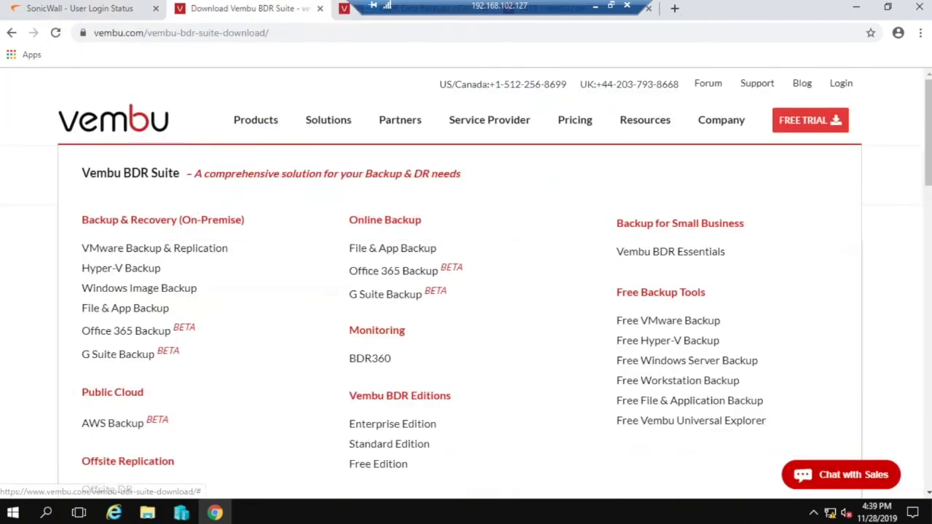
pyautogui.click(135, 333)
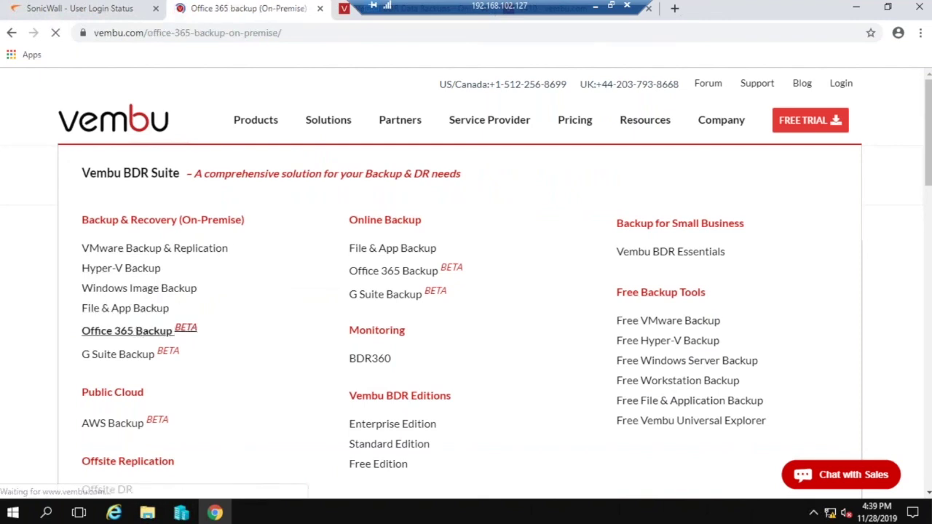
pyautogui.click(136, 370)
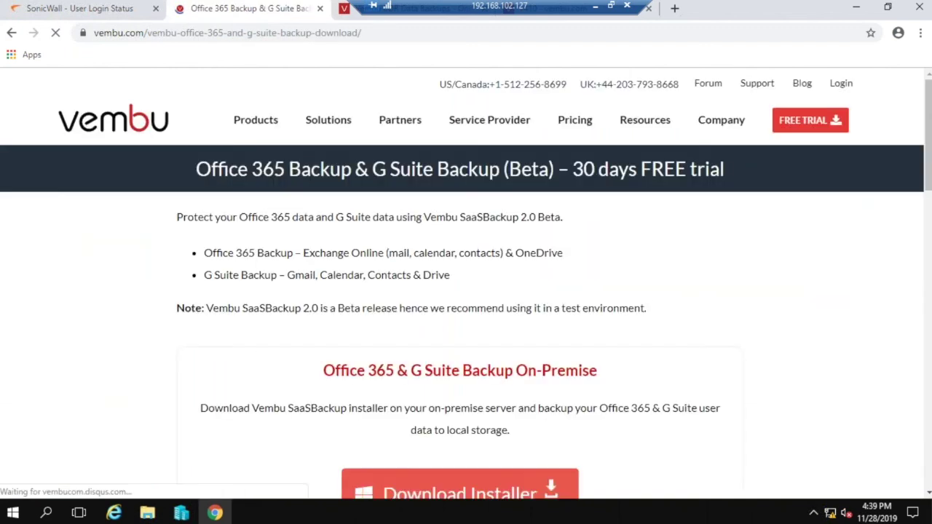
pyautogui.scroll(-5, 467, 292)
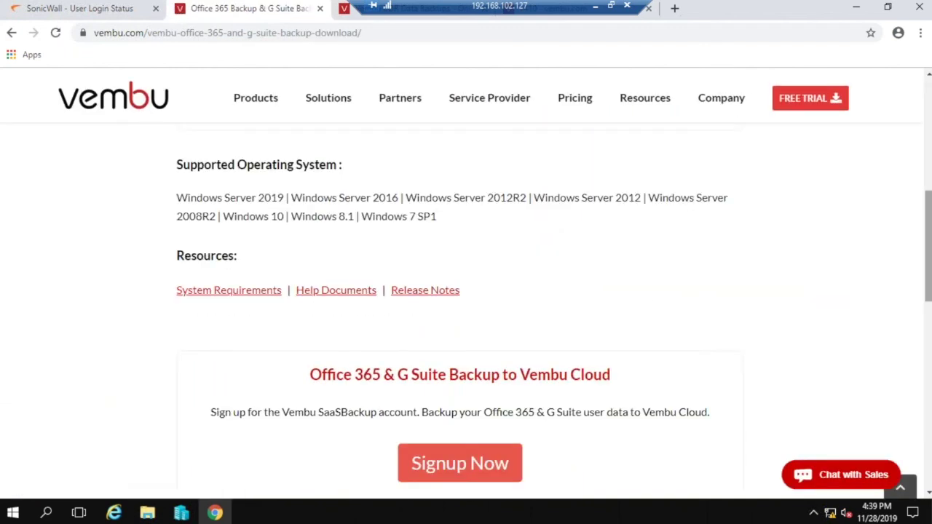
pyautogui.scroll(2, 466, 328)
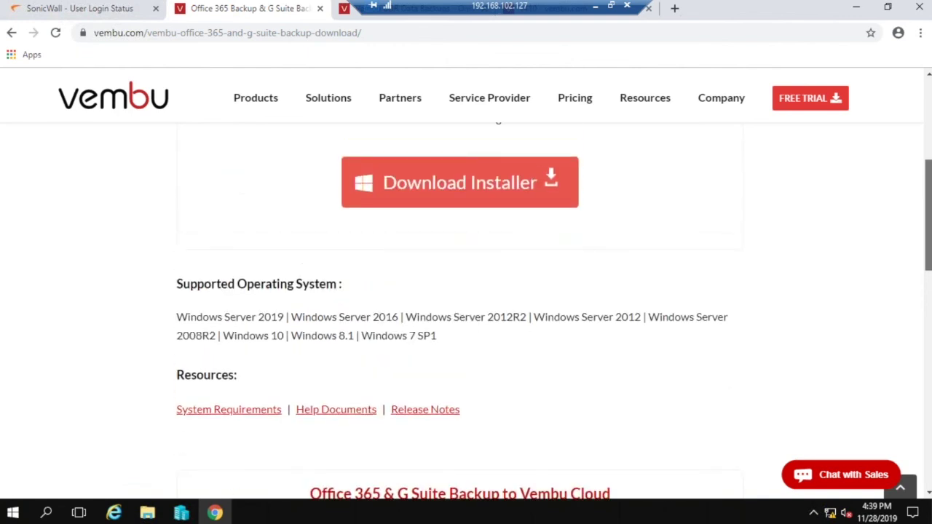
pyautogui.scroll(2, 599, 312)
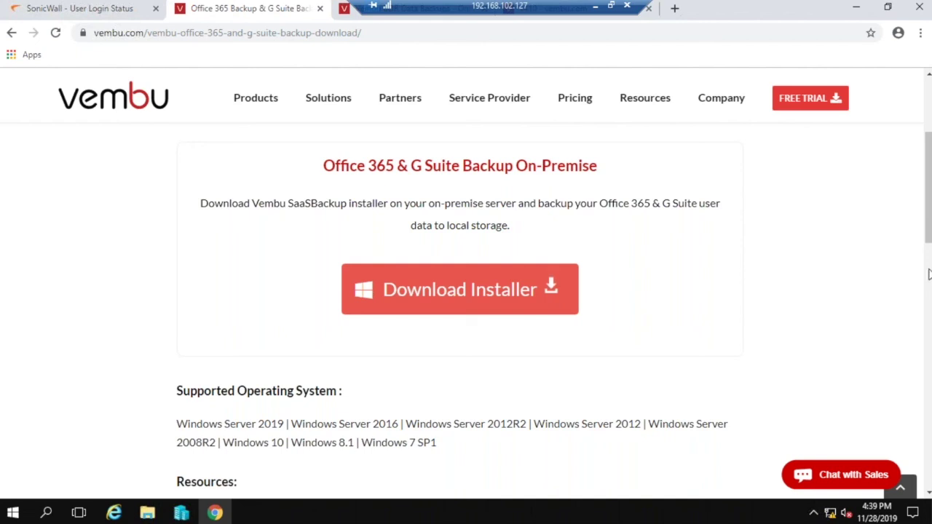
pyautogui.moveTo(929, 187); pyautogui.dragTo(928, 284)
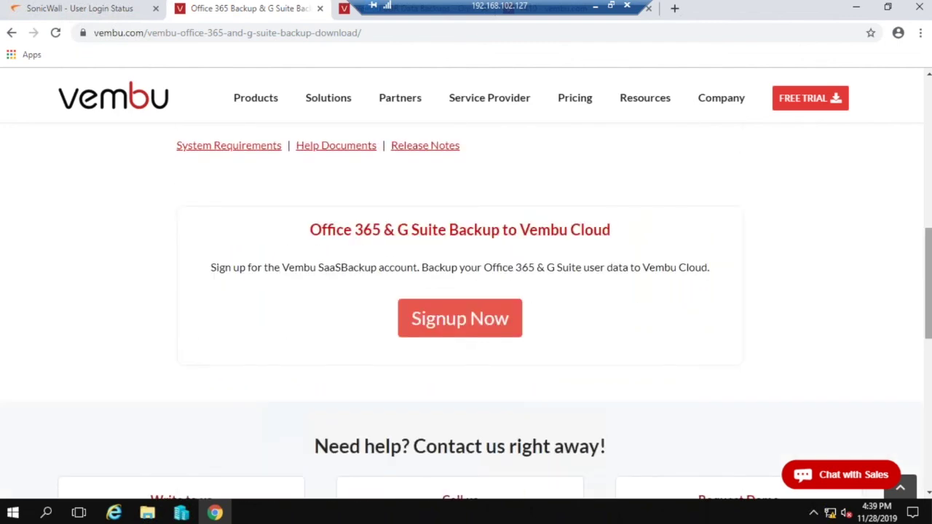
pyautogui.moveTo(928, 328); pyautogui.dragTo(929, 183)
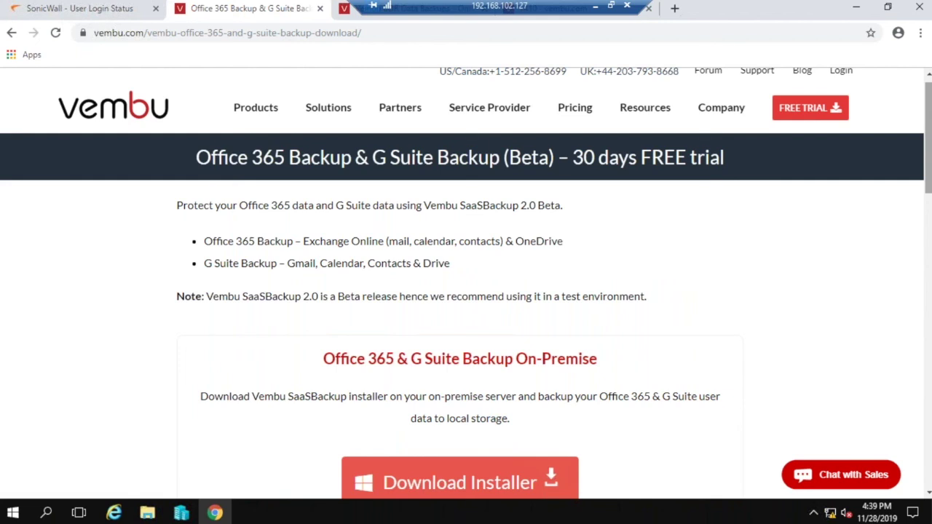